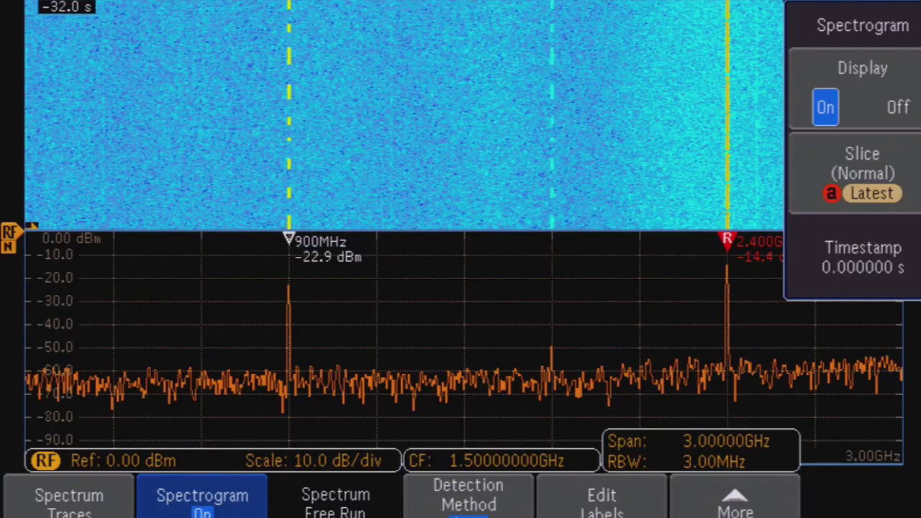
# Move the spectrogram slice from Latest back to -30 (-4.96 s), showing 900 MHz and 2.4 GHz signals
pyautogui.scroll(-3, 863, 174)
pyautogui.scroll(-1, 863, 174)
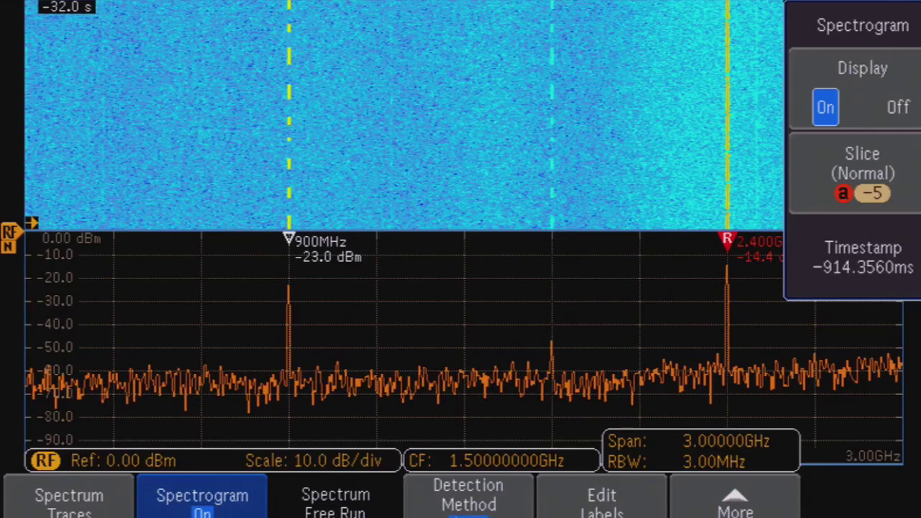
pyautogui.scroll(-1, 863, 173)
pyautogui.scroll(-2, 862, 173)
pyautogui.scroll(-3, 862, 173)
pyautogui.scroll(-5, 863, 174)
pyautogui.scroll(-2, 863, 174)
pyautogui.scroll(-1, 863, 173)
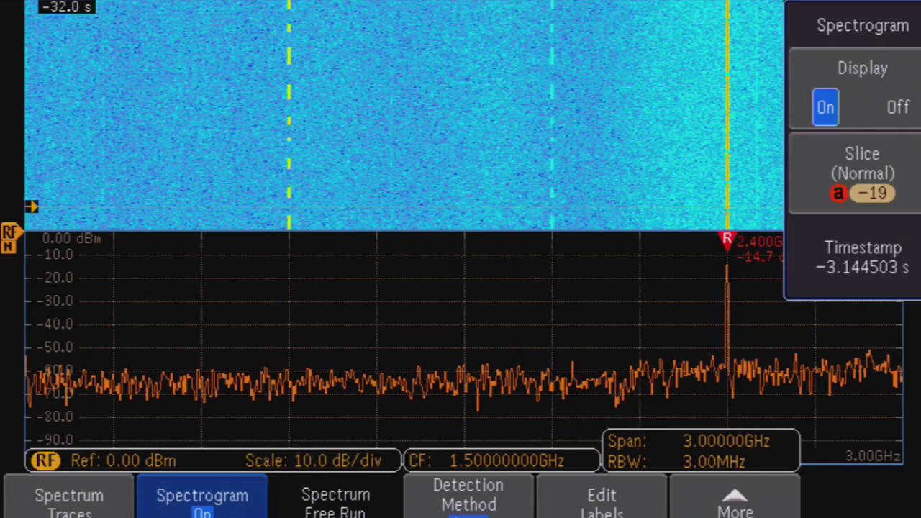
pyautogui.scroll(-1, 862, 173)
pyautogui.scroll(-3, 862, 173)
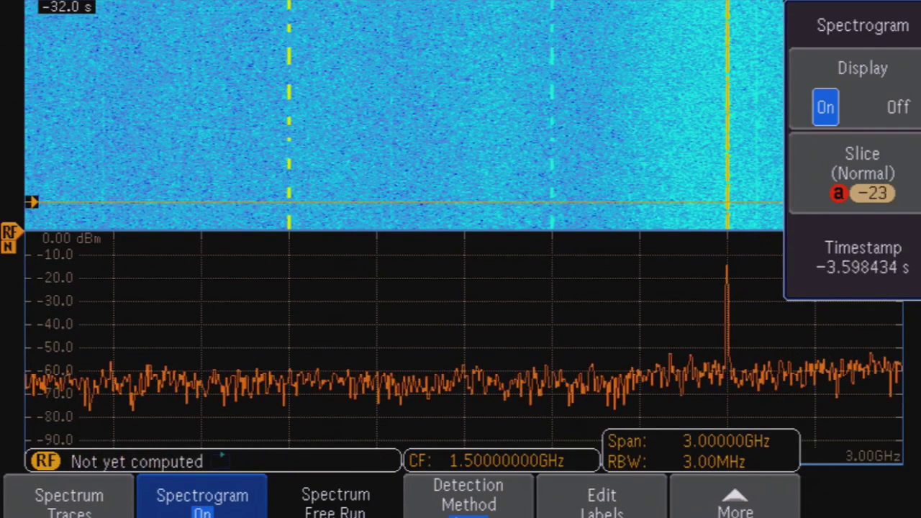
pyautogui.scroll(-3, 862, 174)
pyautogui.scroll(-2, 862, 174)
pyautogui.scroll(-2, 863, 174)
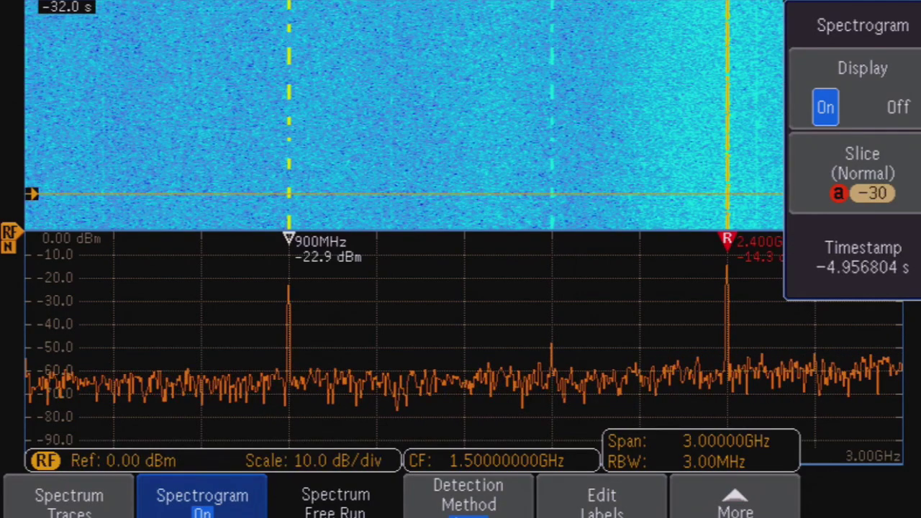